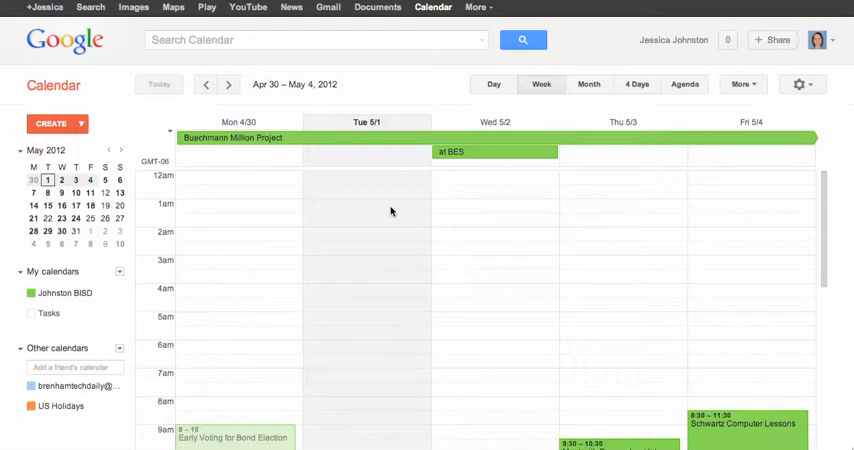
Create a new event starting at 1:00pm, briefly toggling All day before keeping it timed
left_click(44, 128)
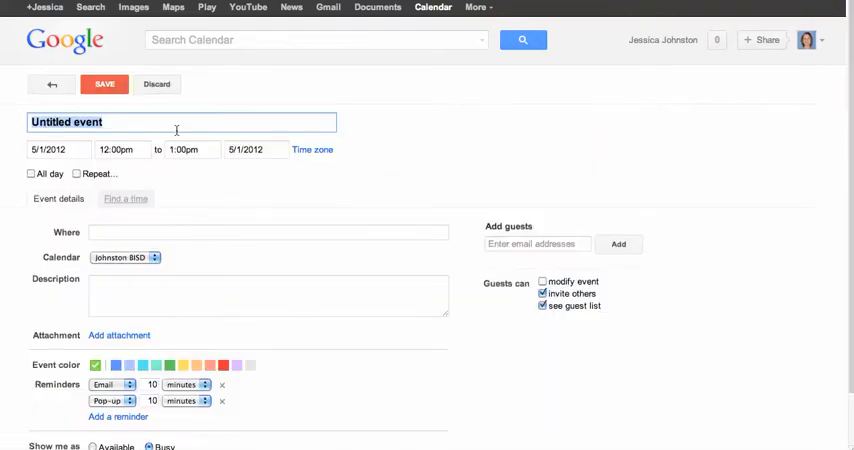
type("meeting wit")
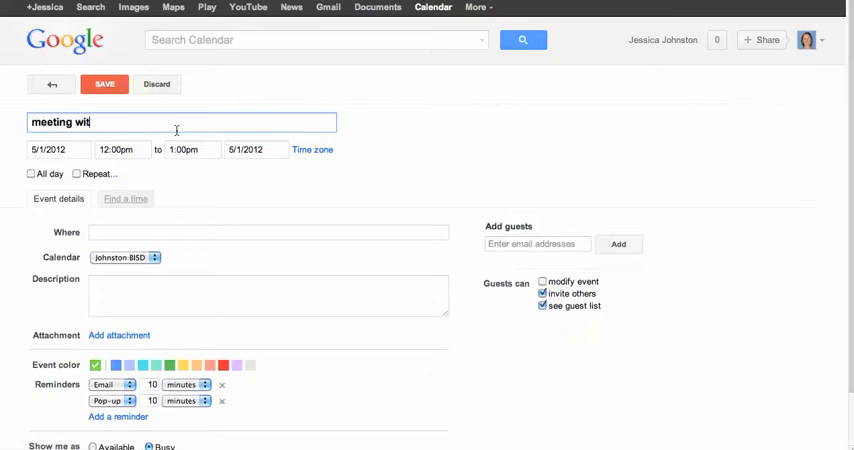
type("h Google traine")
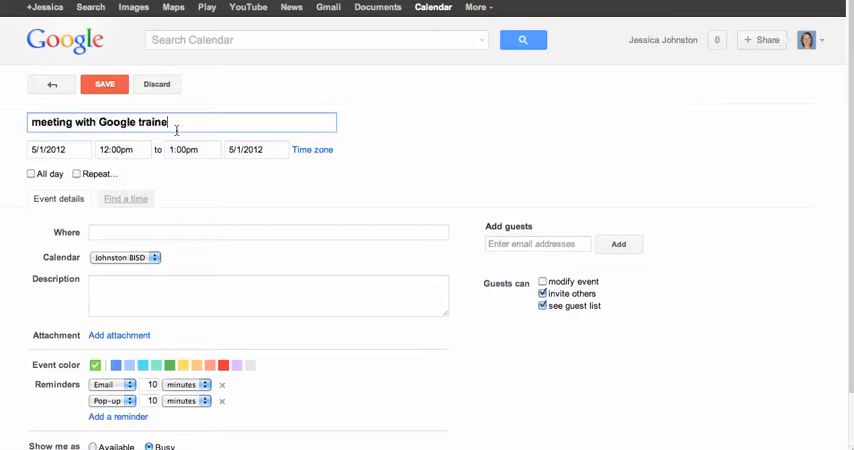
type("r")
left_click(116, 149)
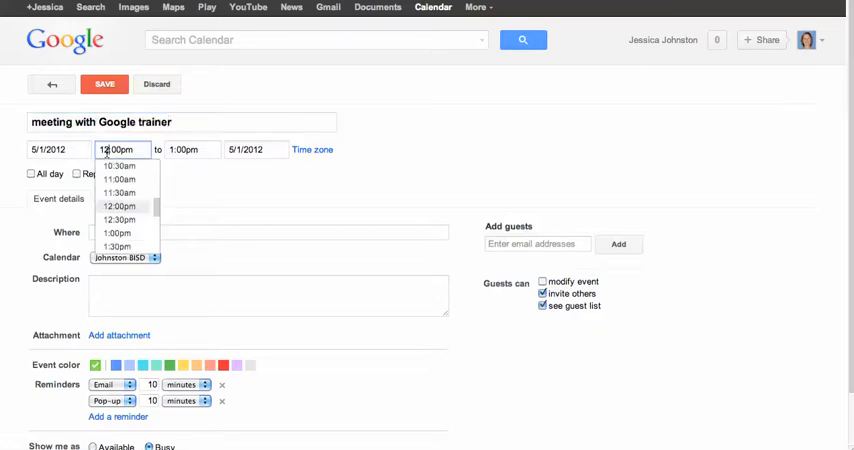
left_click(118, 232)
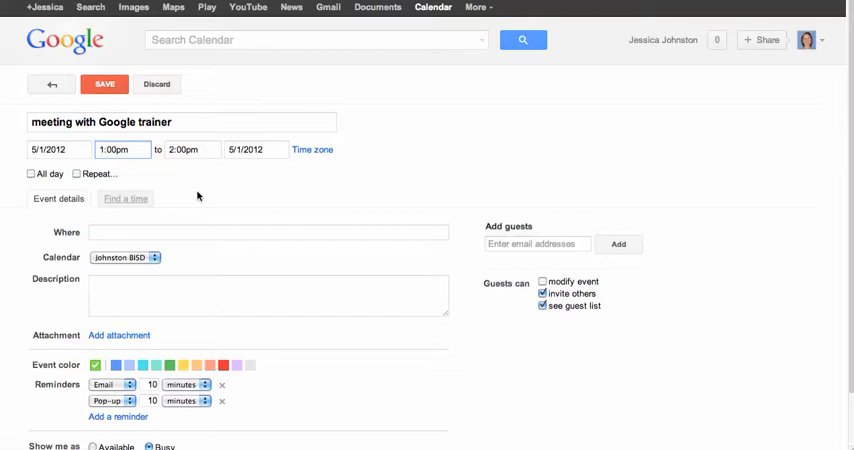
left_click(31, 175)
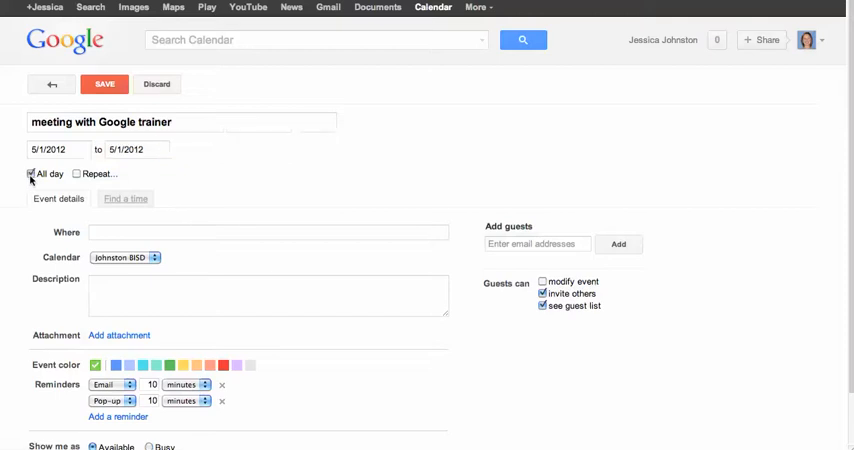
left_click(31, 175)
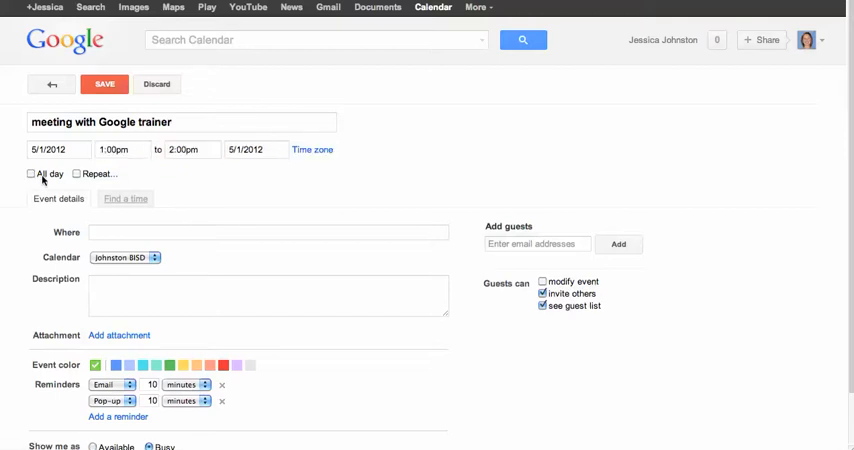
Set the event to repeat Weekly on Tuesday, ending Never, and confirm
left_click(76, 174)
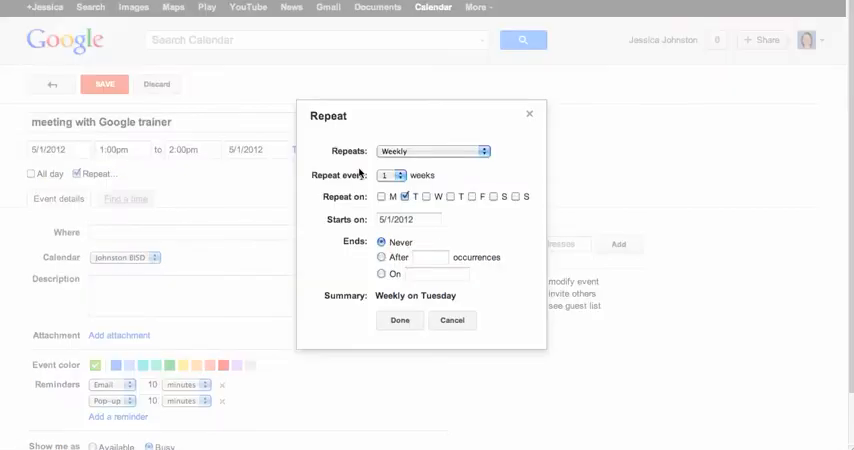
left_click(427, 150)
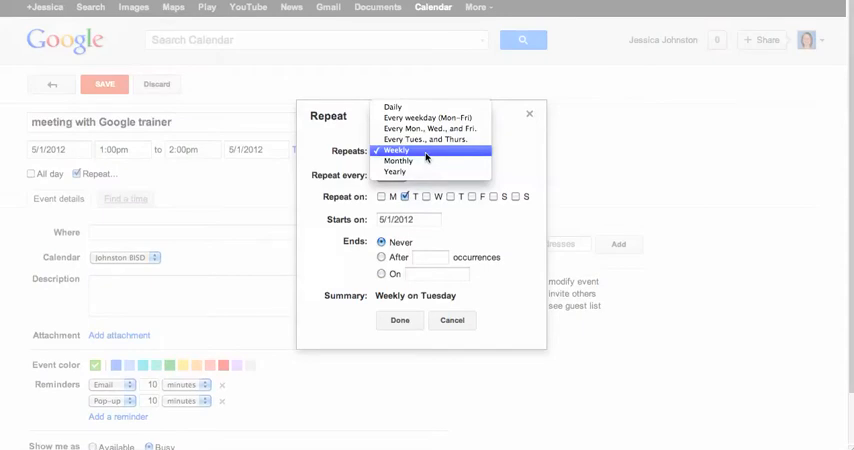
left_click(426, 151)
left_click(402, 321)
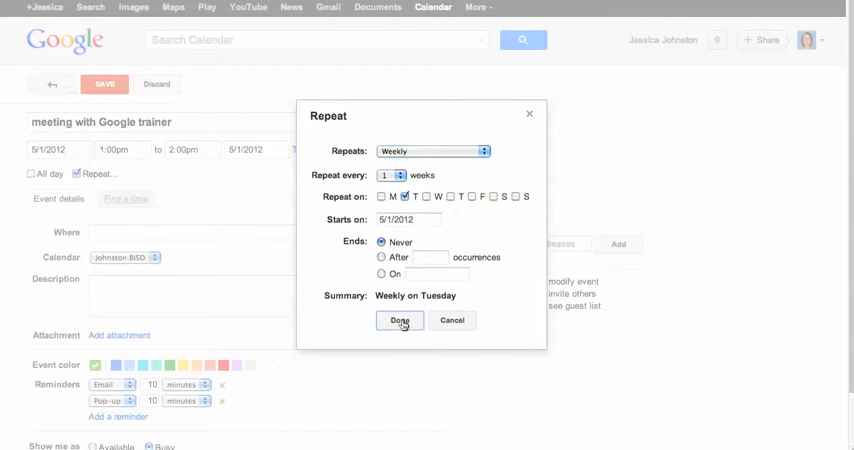
scroll(403, 323, "down", 2)
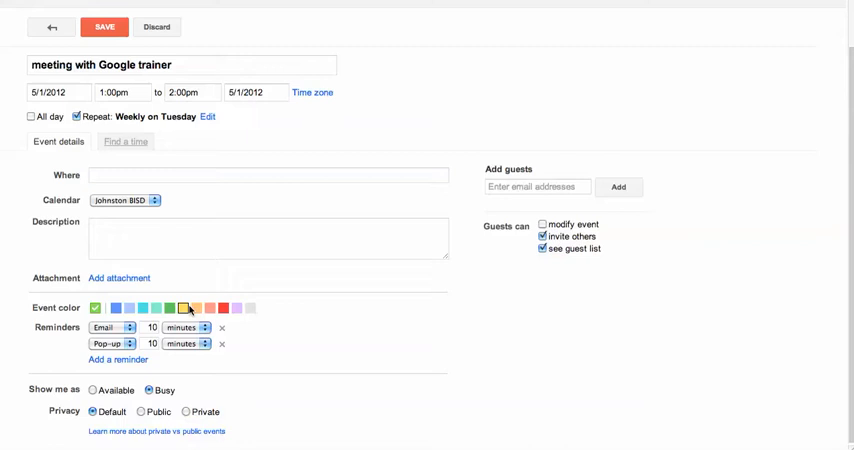
Review the event details and enter the Add guests field without adding anyone
left_click(504, 188)
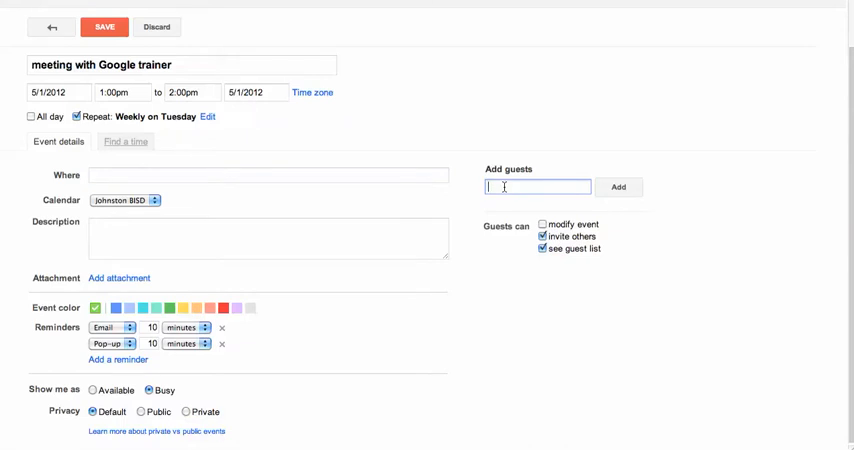
scroll(504, 188, "up", 2)
scroll(504, 188, "up", 1)
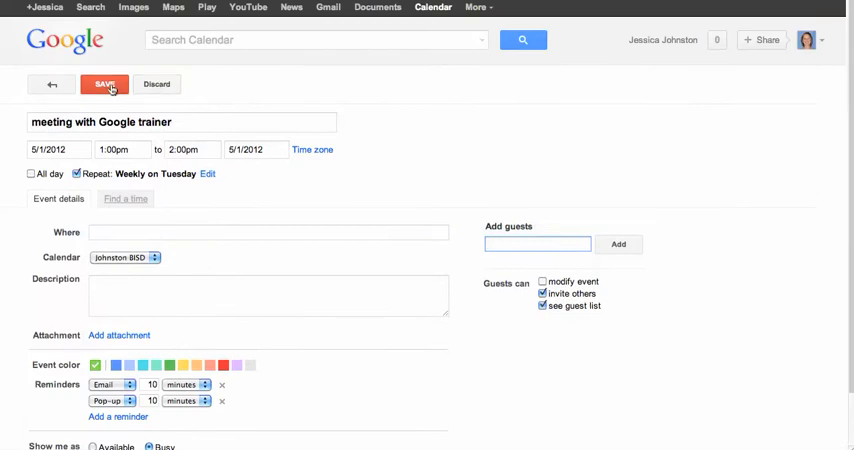
Save the meeting so it appears Tuesday 1–2pm in the week view
left_click(110, 87)
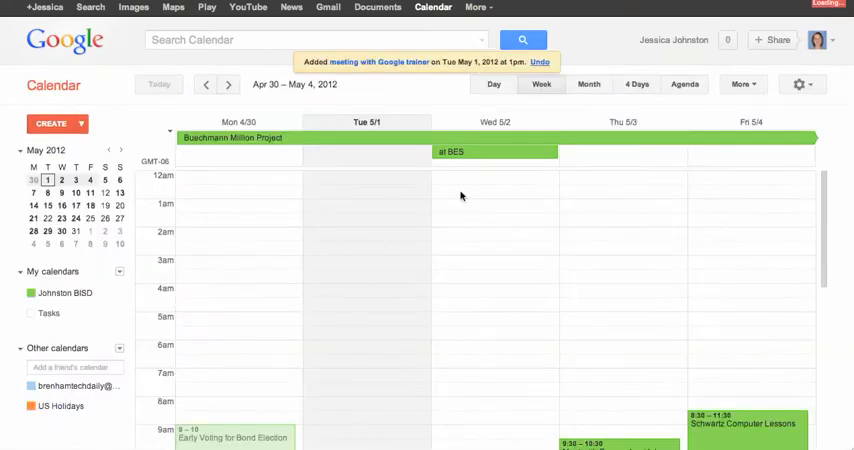
scroll(461, 196, "down", 5)
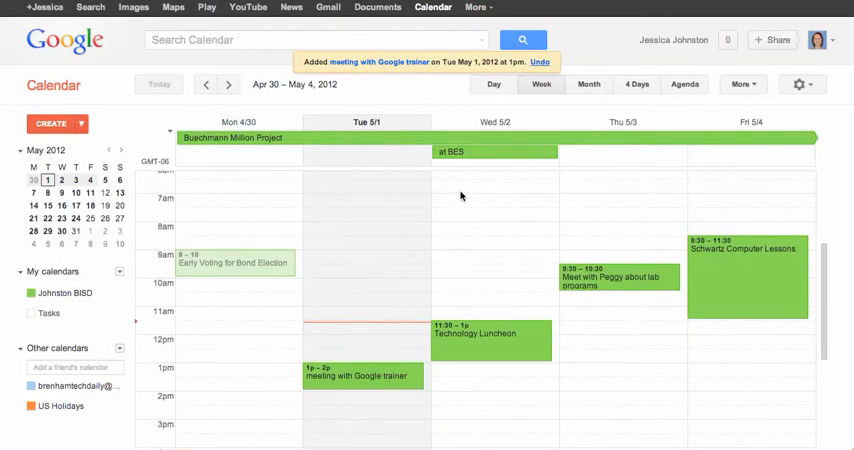
mouse_move(357, 376)
scroll(382, 399, "down", 1)
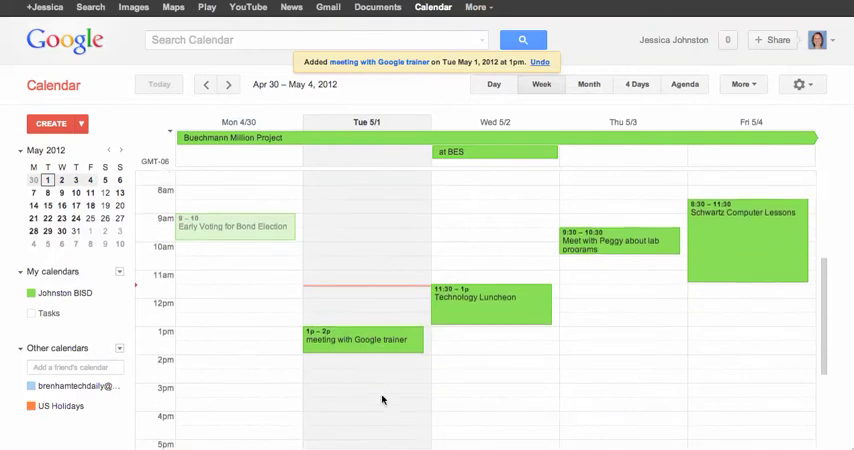
left_click(368, 341)
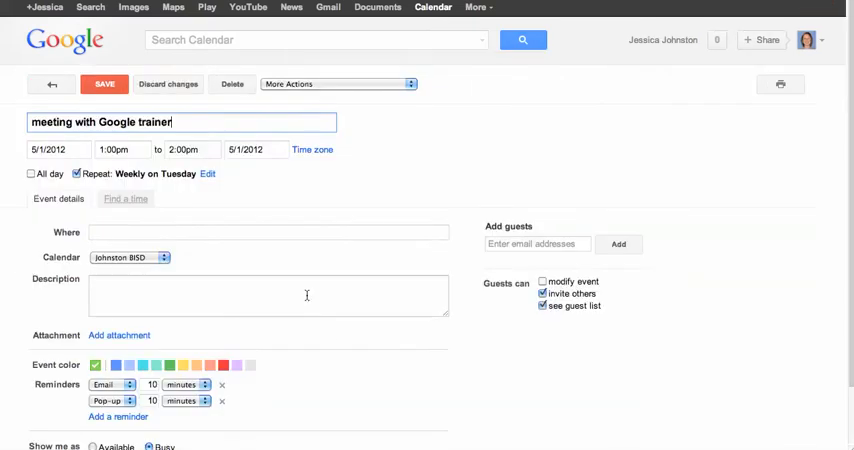